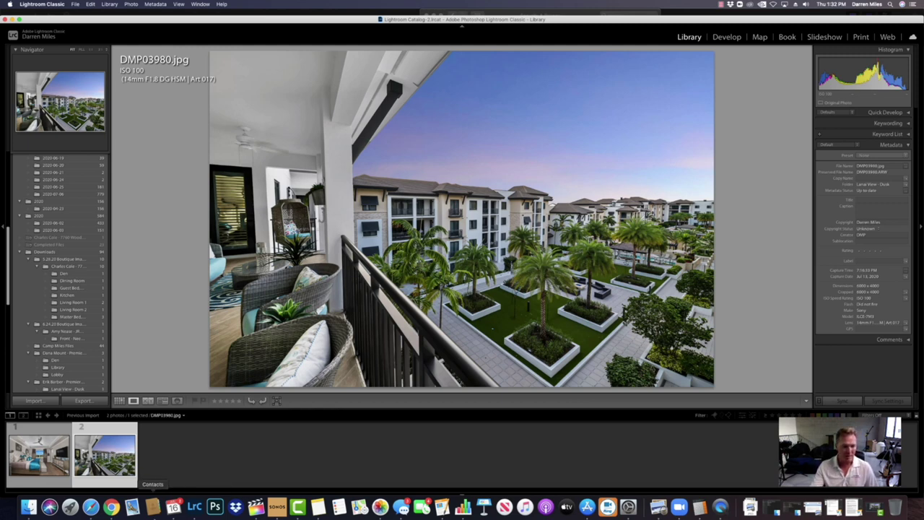
# Step: Show the bedroom photo _DMP8982.jpg, checking the TV at 1:1 before returning to Fit
pyautogui.click(43, 456)
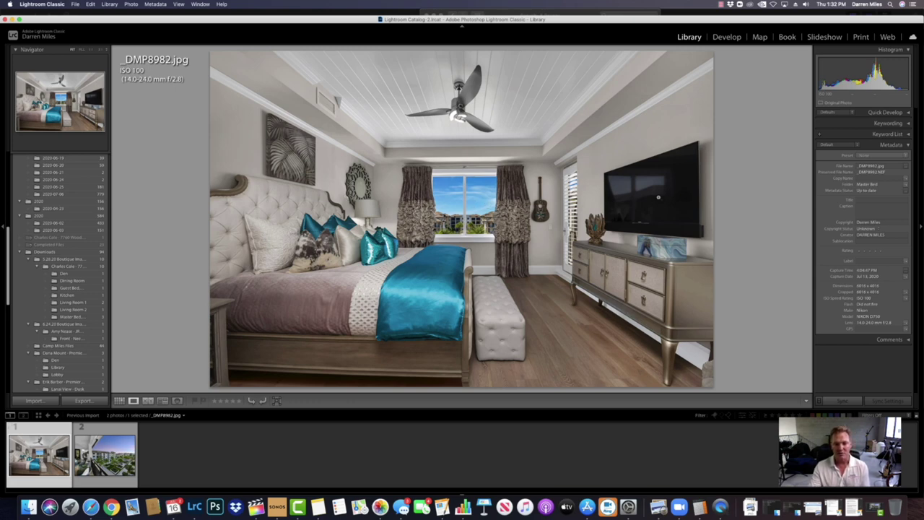
pyautogui.click(658, 197)
pyautogui.click(675, 189)
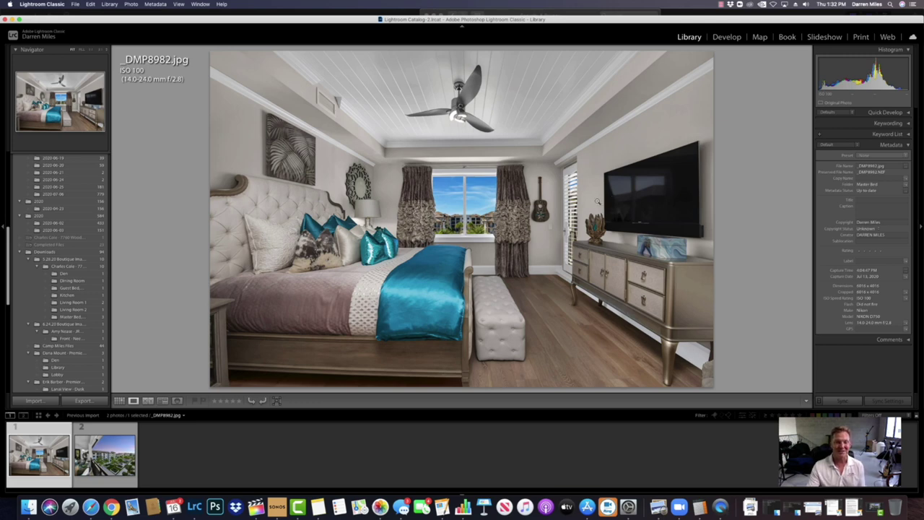
# Step: Send the bedroom photo to Adobe Photoshop 2020 for editing
pyautogui.rightClick(483, 168)
pyautogui.moveTo(533, 238)
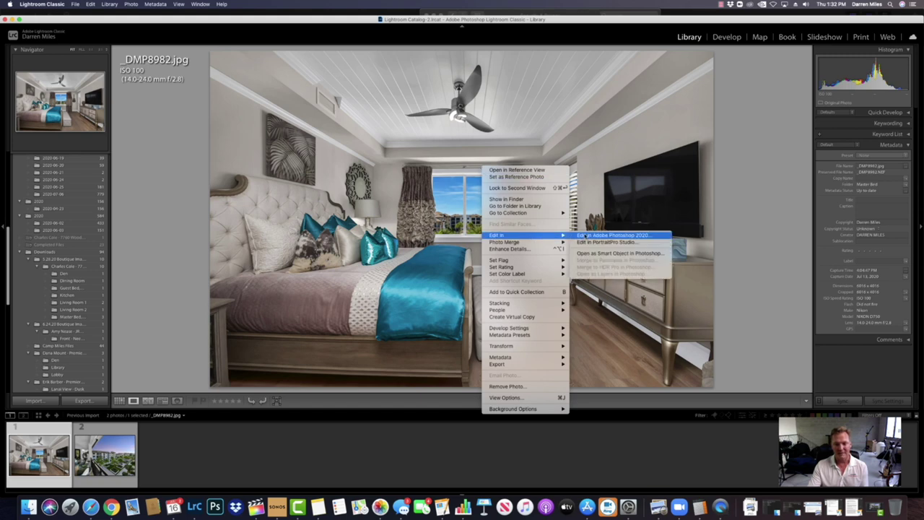
pyautogui.click(603, 236)
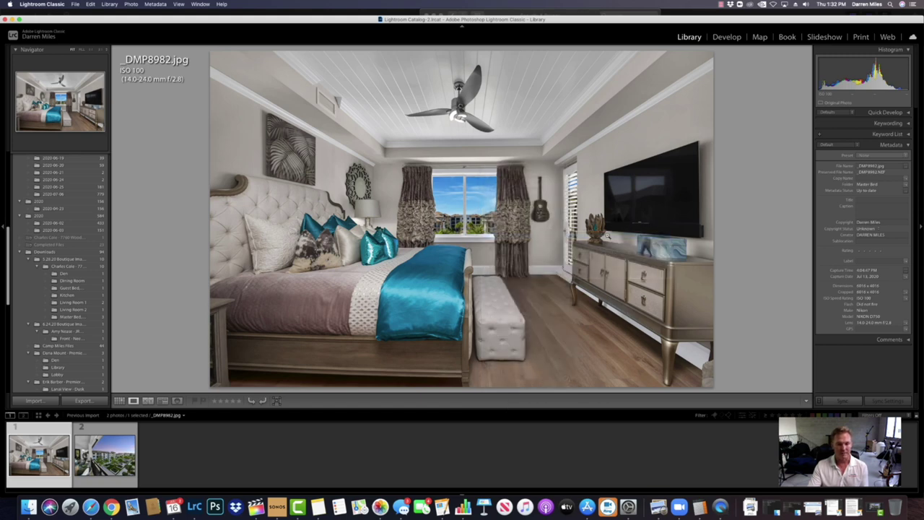
pyautogui.click(524, 202)
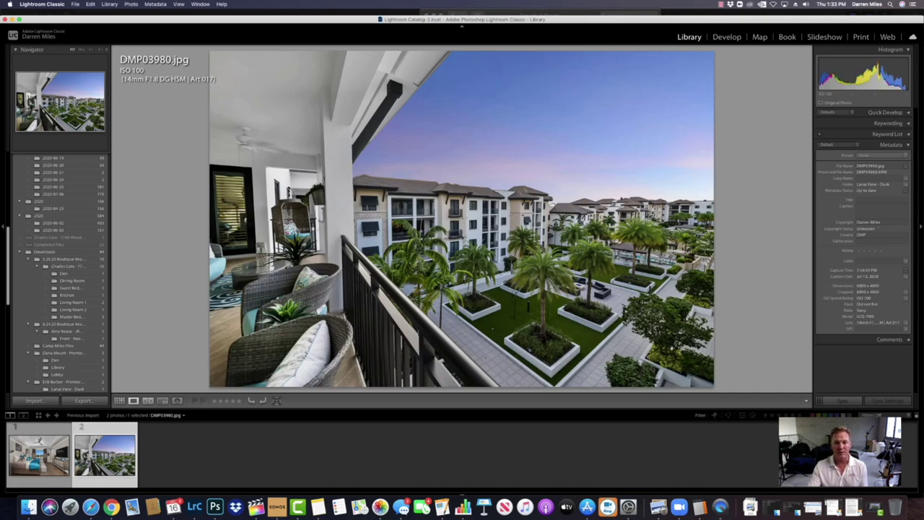
# Step: Inspect the dusk balcony photo DMP03980.jpg and send it to Photoshop as well
pyautogui.click(510, 156)
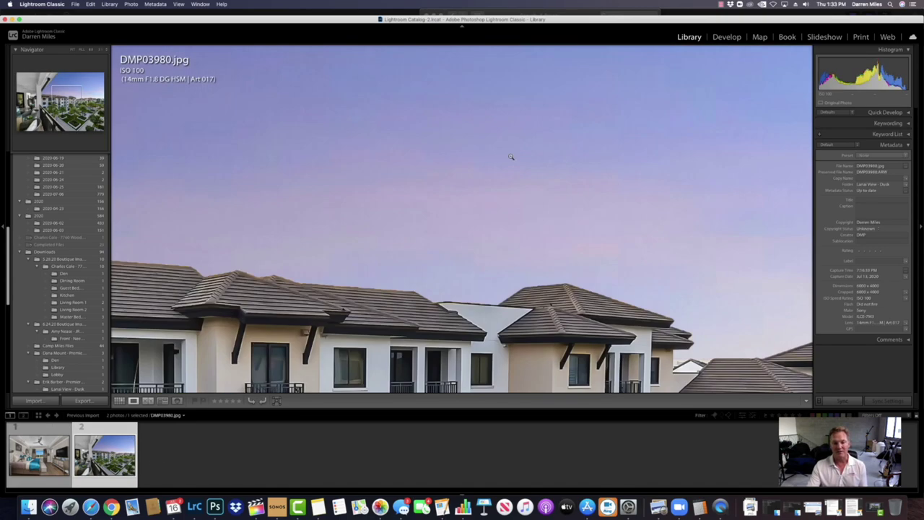
pyautogui.click(511, 156)
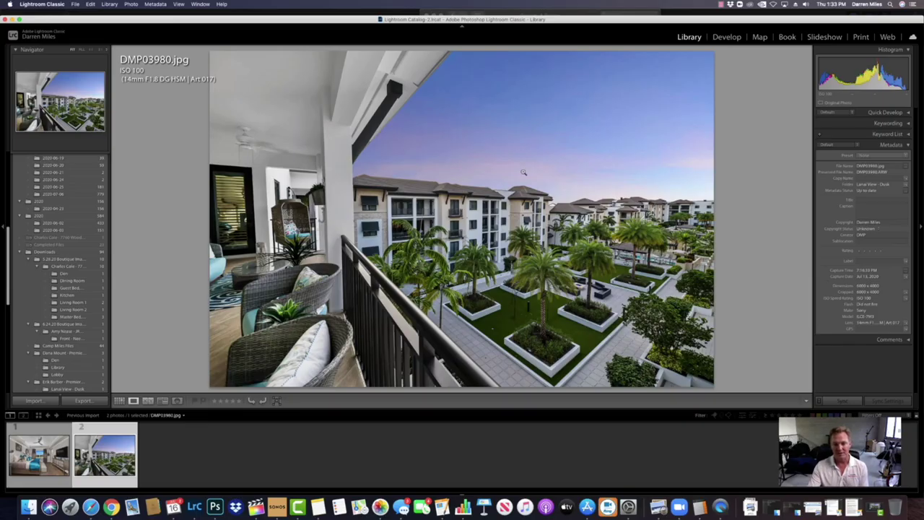
pyautogui.rightClick(429, 164)
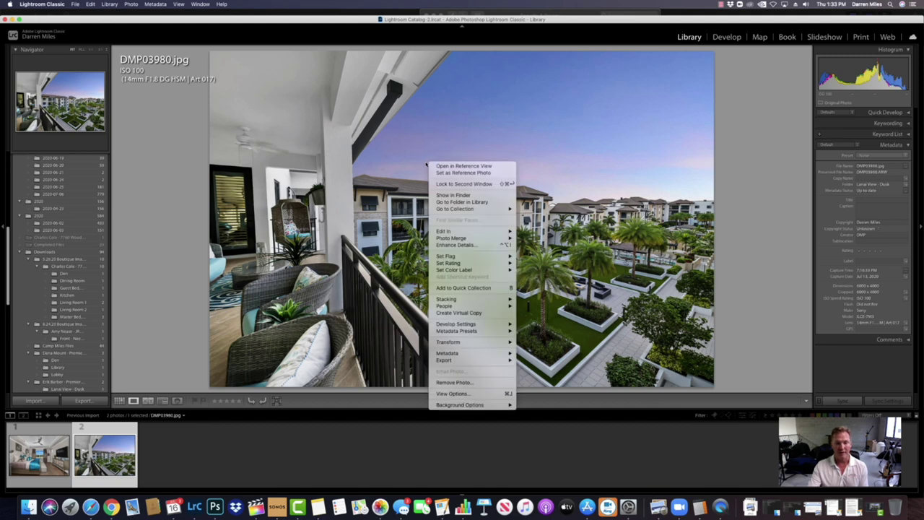
pyautogui.moveTo(473, 232)
pyautogui.click(529, 231)
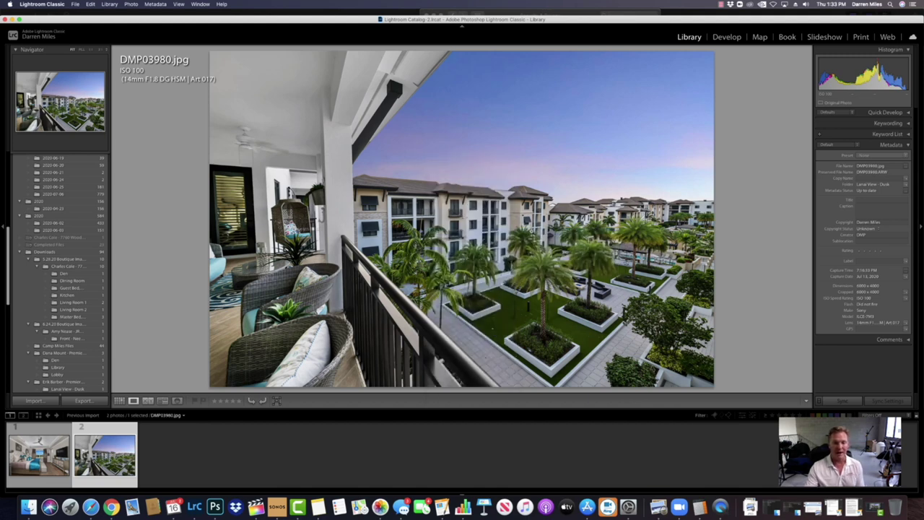
# Step: Open DMP03980 in Photoshop, check the _DMP8982 bedroom tab, then return to the balcony document
pyautogui.click(513, 202)
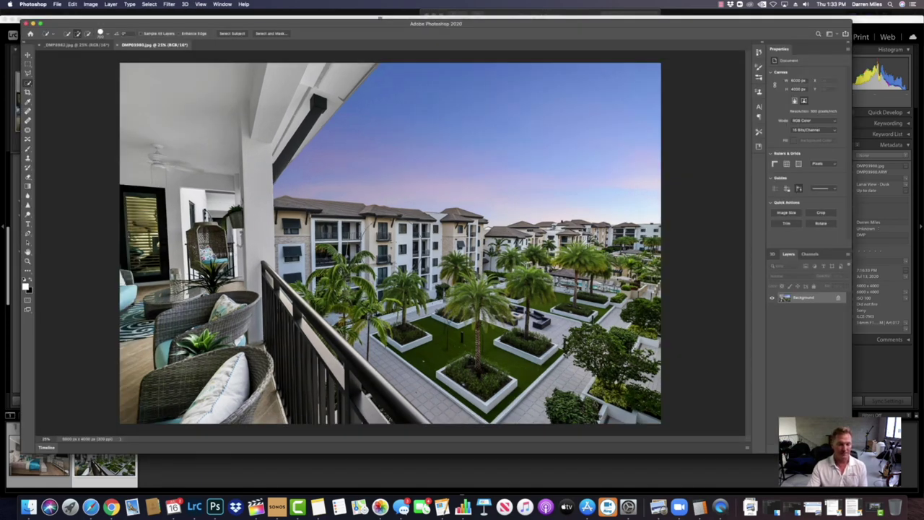
pyautogui.click(75, 46)
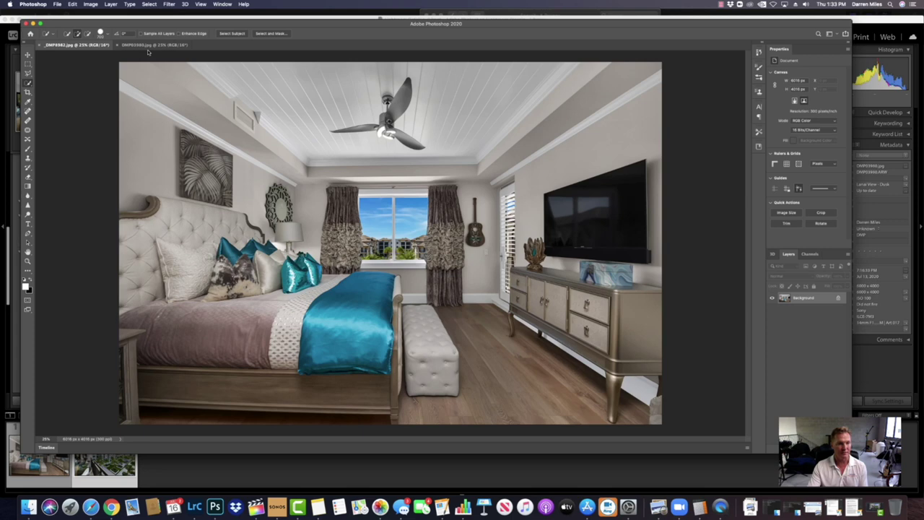
pyautogui.click(155, 46)
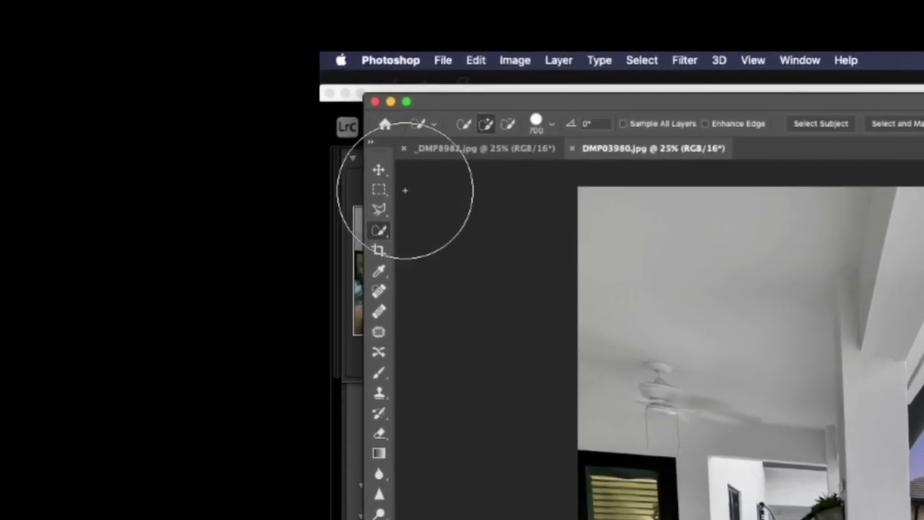
# Step: Select the entire balcony photo with the Quick Selection tool
pyautogui.click(378, 190)
pyautogui.moveTo(578, 188); pyautogui.dragTo(923, 519)
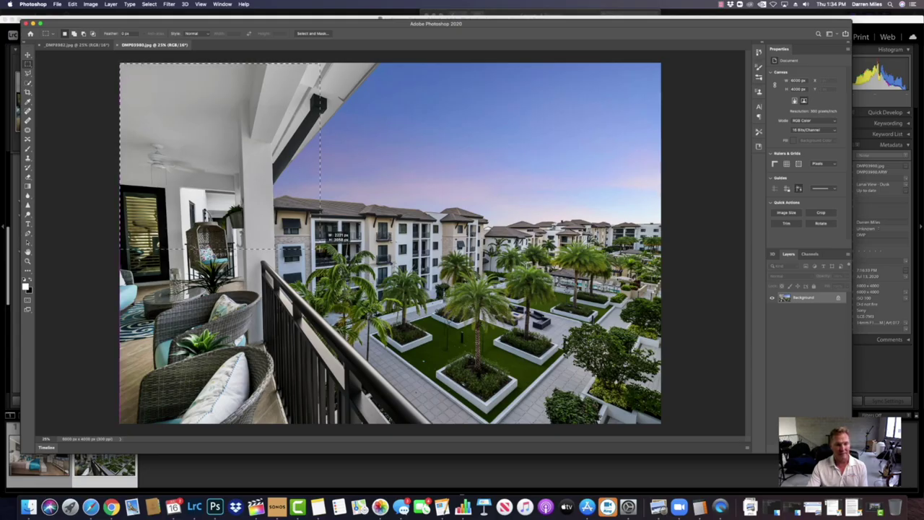
pyautogui.moveTo(320, 249); pyautogui.dragTo(102, 73)
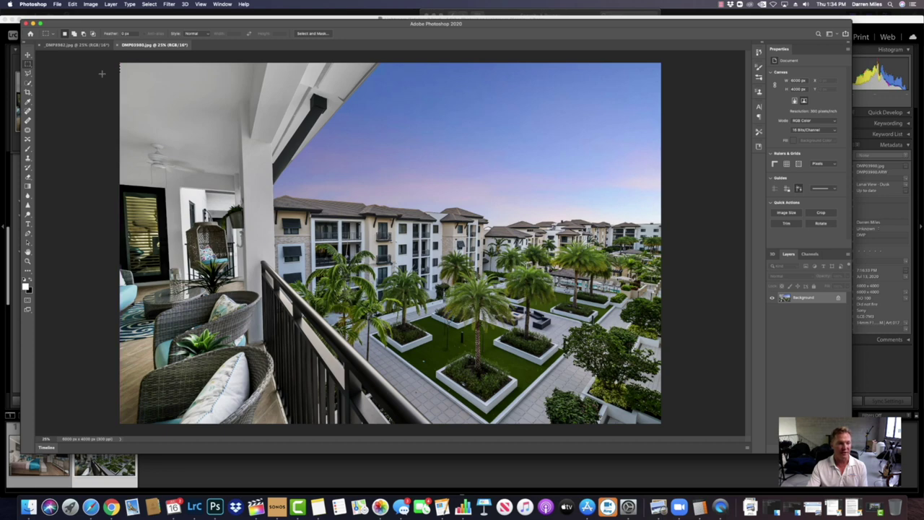
pyautogui.click(27, 82)
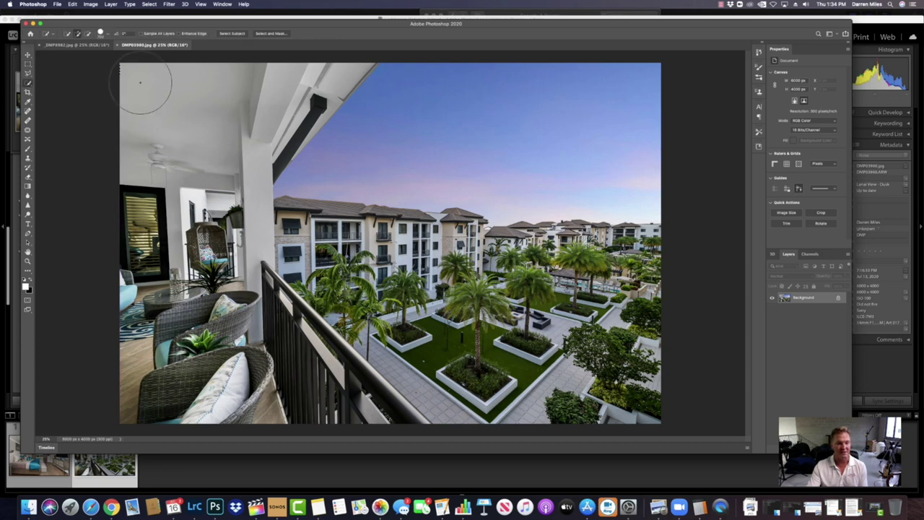
pyautogui.moveTo(140, 83)
pyautogui.mouseDown()
pyautogui.moveTo(481, 130)
pyautogui.moveTo(309, 276)
pyautogui.moveTo(185, 294)
pyautogui.moveTo(217, 408)
pyautogui.mouseUp()
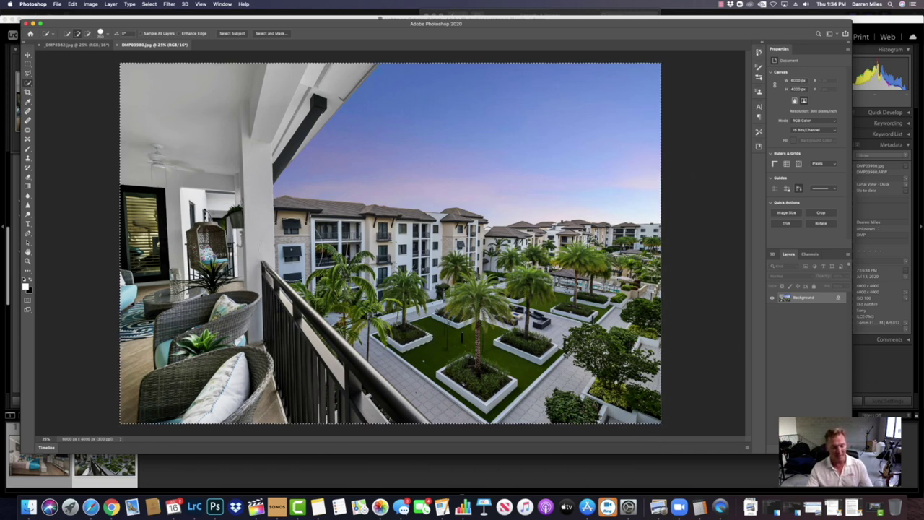
# Step: Copy the balcony selection and switch to the bedroom document _DMP8982
pyautogui.click(72, 4)
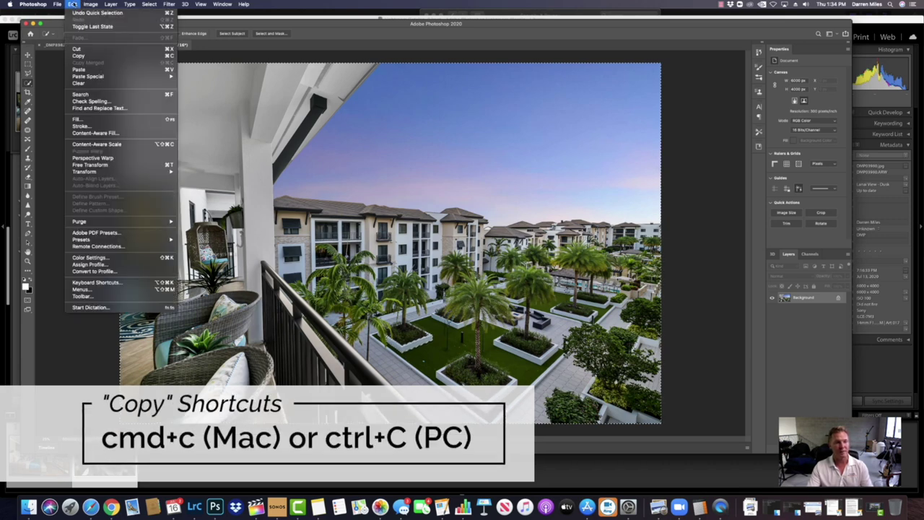
pyautogui.click(116, 57)
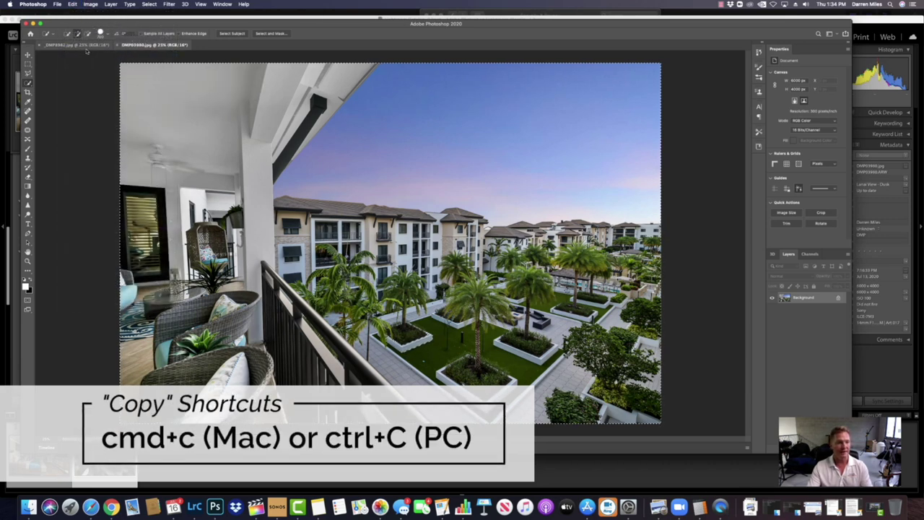
pyautogui.click(76, 45)
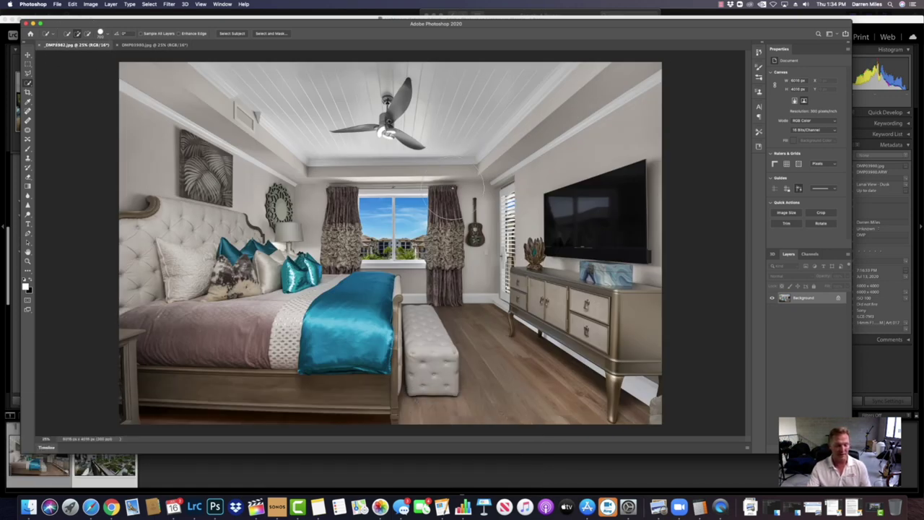
# Step: Paste the balcony photo into _DMP8982 as Layer 1 with Cmd+V
pyautogui.press('super+v')
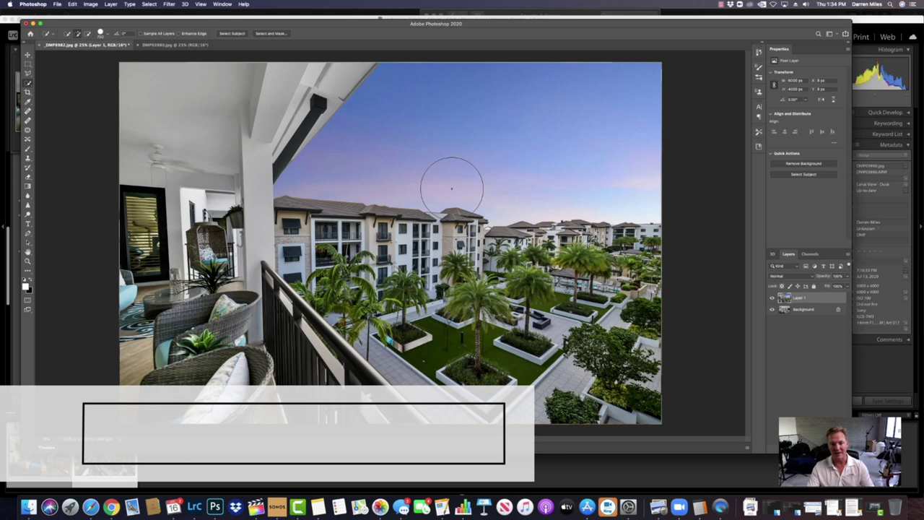
pyautogui.click(73, 4)
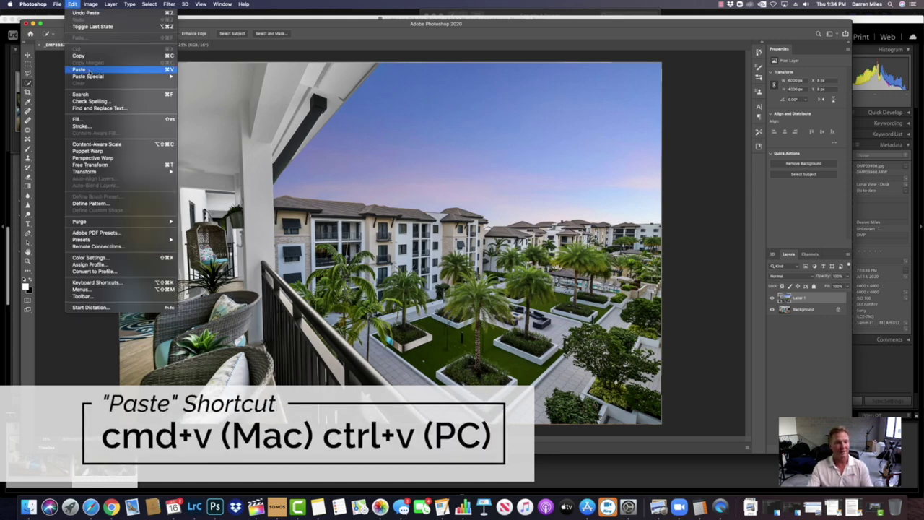
pyautogui.click(698, 124)
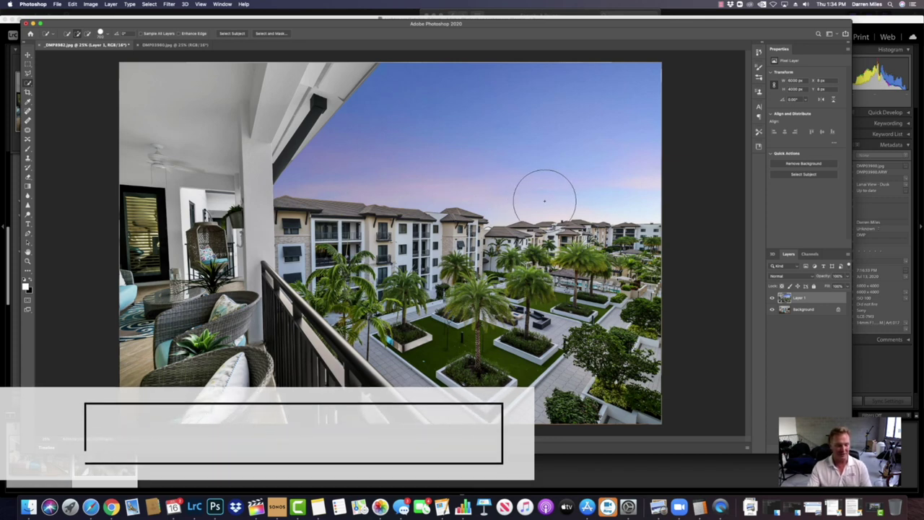
# Step: Scale the balcony layer down over the TV and lower its opacity to about 50%
pyautogui.press('super+t')
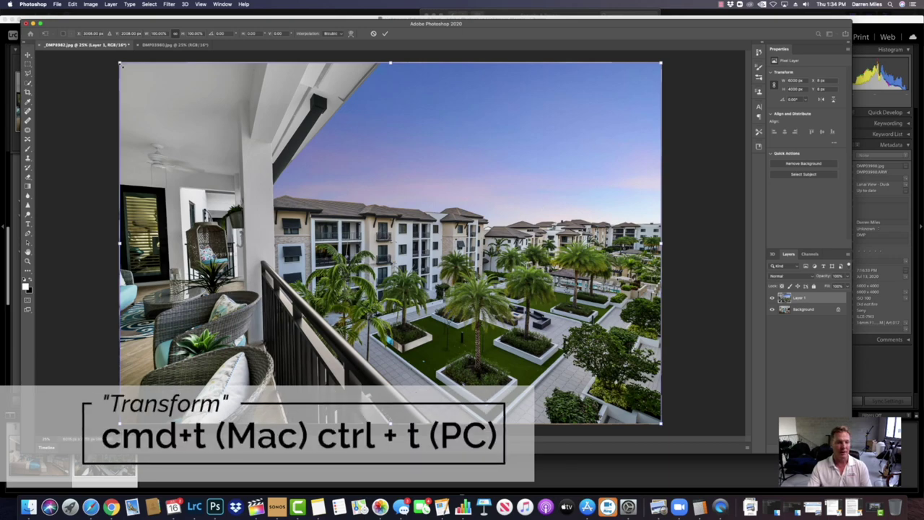
pyautogui.moveTo(120, 64); pyautogui.dragTo(494, 312)
pyautogui.moveTo(580, 349); pyautogui.dragTo(575, 190)
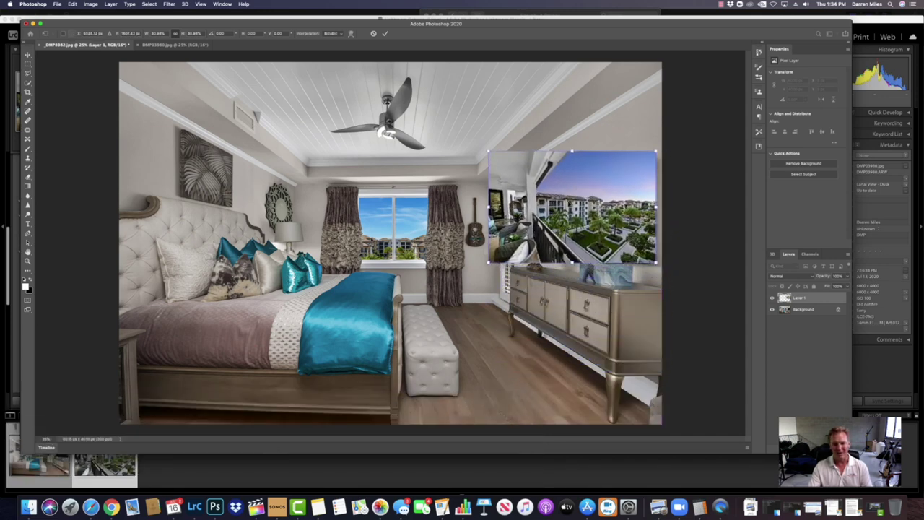
pyautogui.click(847, 275)
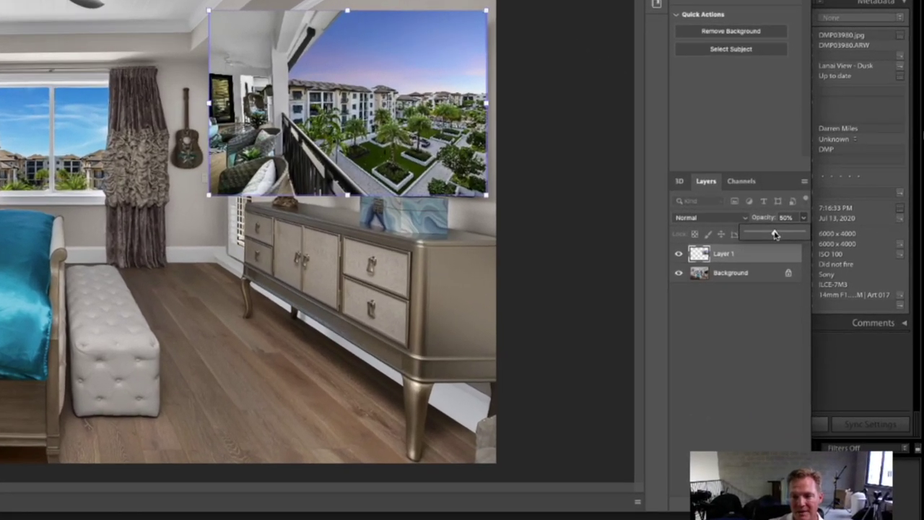
pyautogui.moveTo(775, 235); pyautogui.dragTo(773, 235)
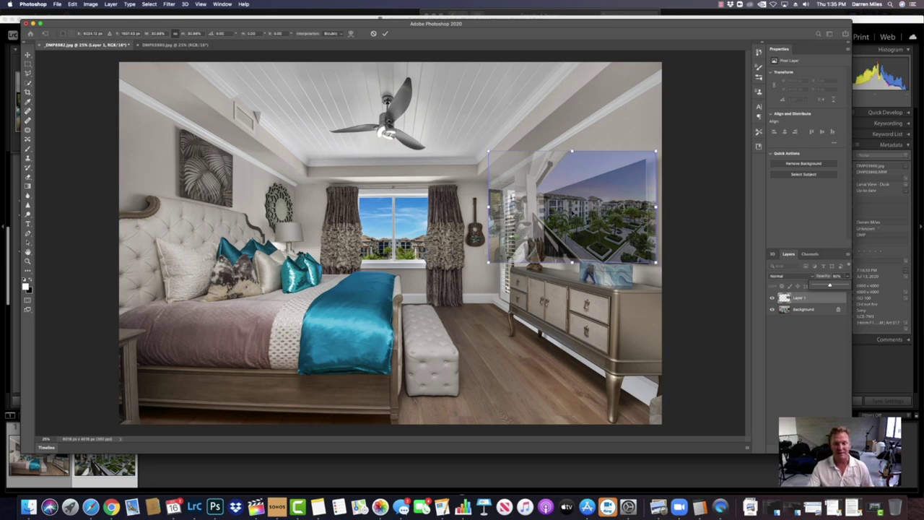
# Step: Nudge the balcony layer down, zoom in on the TV, and switch to Edit > Transform > Distort
pyautogui.hotkey('shift', 'Down')
pyautogui.hotkey('shift', 'Down')
pyautogui.hotkey('shift', 'Down')
pyautogui.hotkey('shift', 'Down')
pyautogui.hotkey('shift', 'Down')
pyautogui.hotkey('shift', 'Down')
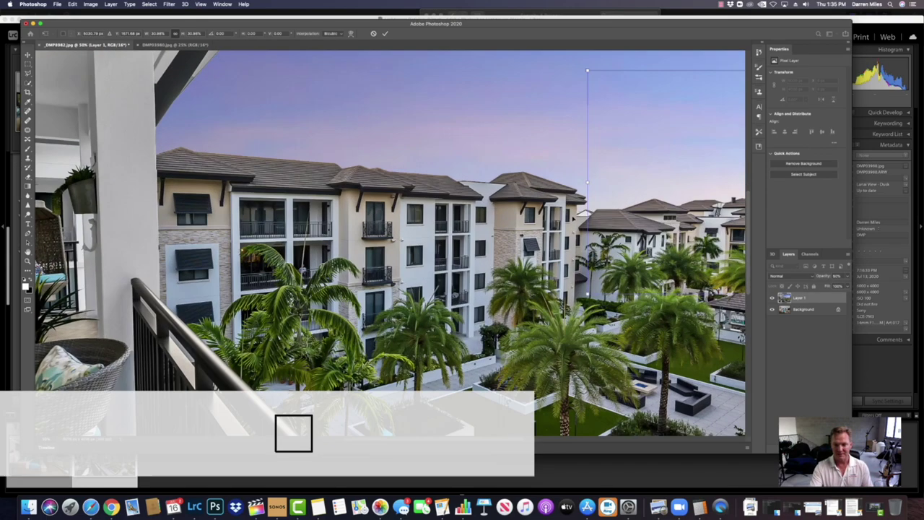
pyautogui.press('super+equal')
pyautogui.press('super+equal')
pyautogui.hscroll(5, 390, 245)
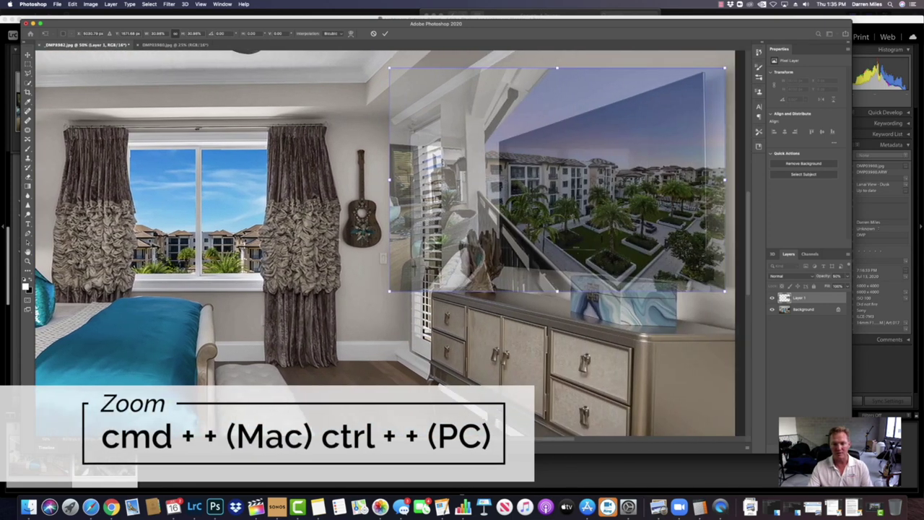
pyautogui.scroll(4, 578, 173)
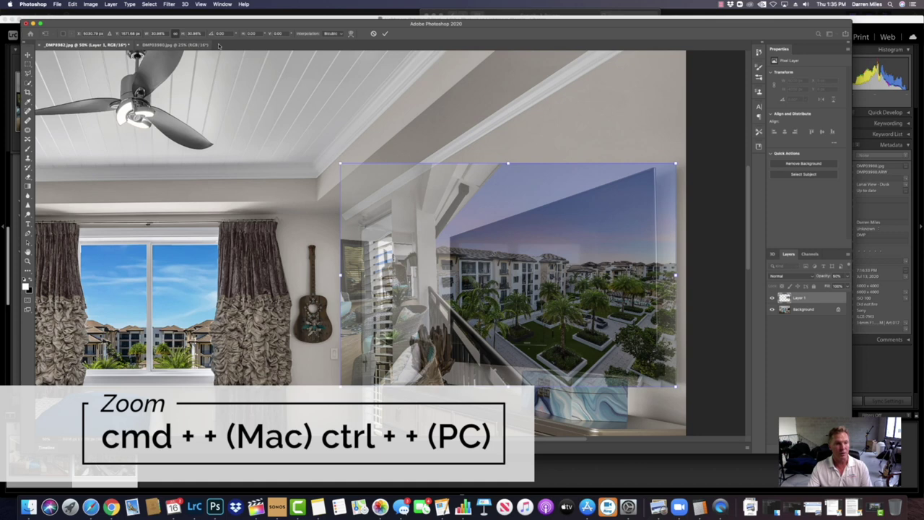
pyautogui.click(73, 4)
pyautogui.moveTo(144, 172)
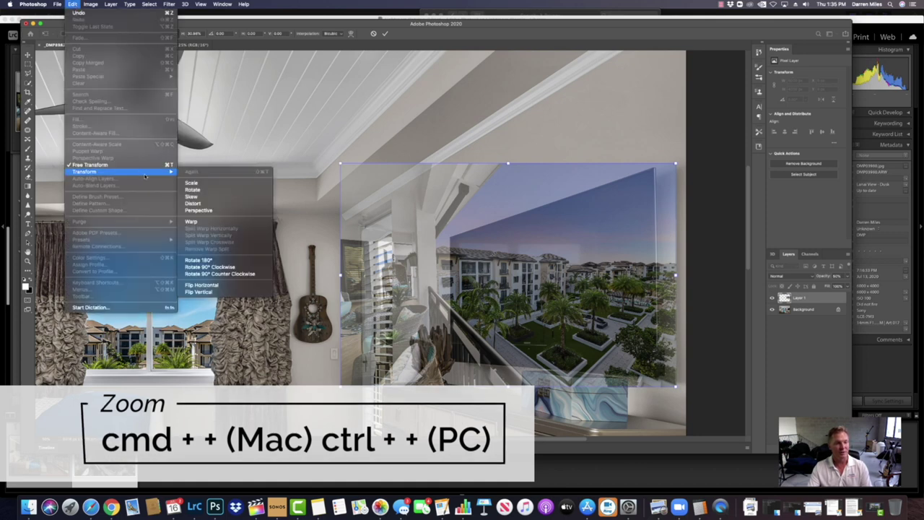
pyautogui.click(224, 204)
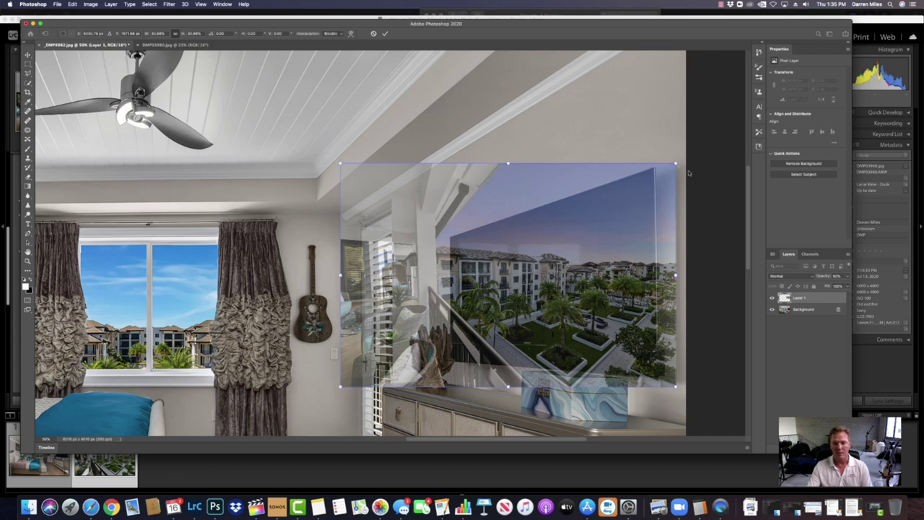
# Step: Drag the four Distort handles onto the TV screen's corners and fine-tune the right and bottom-left corners
pyautogui.moveTo(676, 164); pyautogui.dragTo(654, 170)
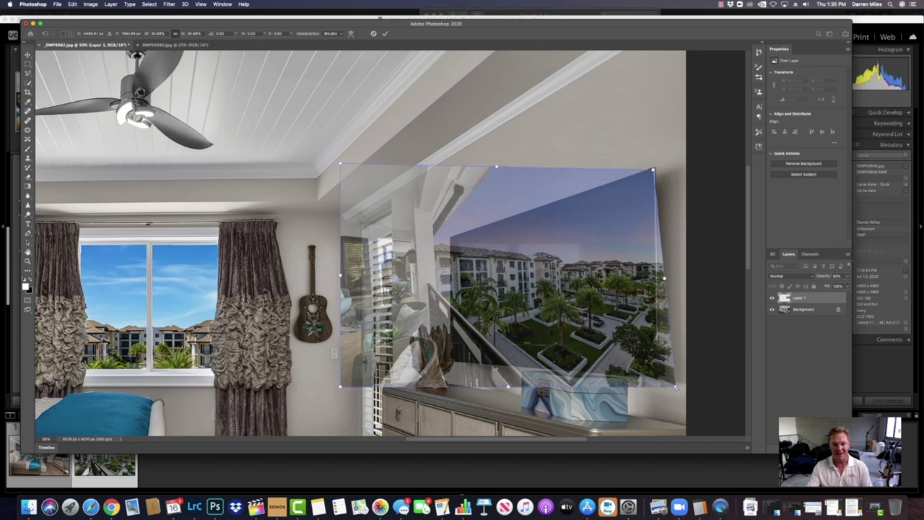
pyautogui.moveTo(678, 389); pyautogui.dragTo(655, 375)
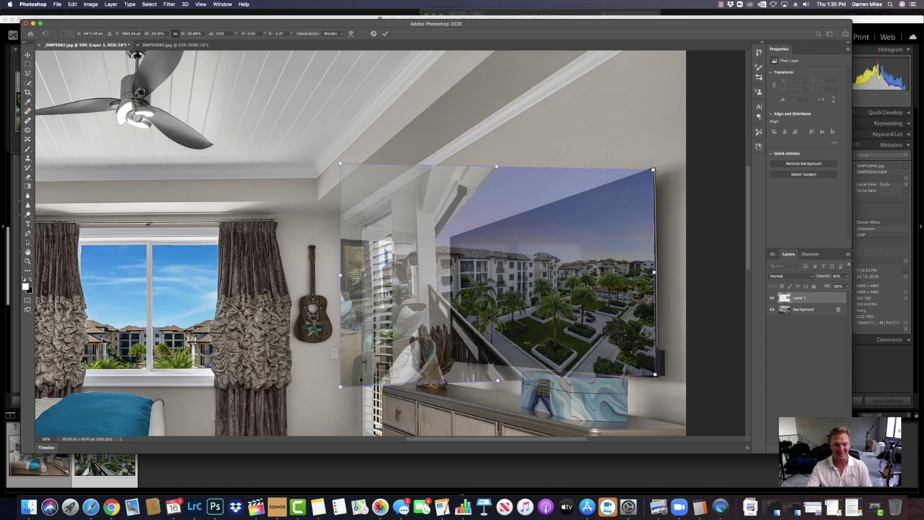
pyautogui.moveTo(340, 388); pyautogui.dragTo(452, 359)
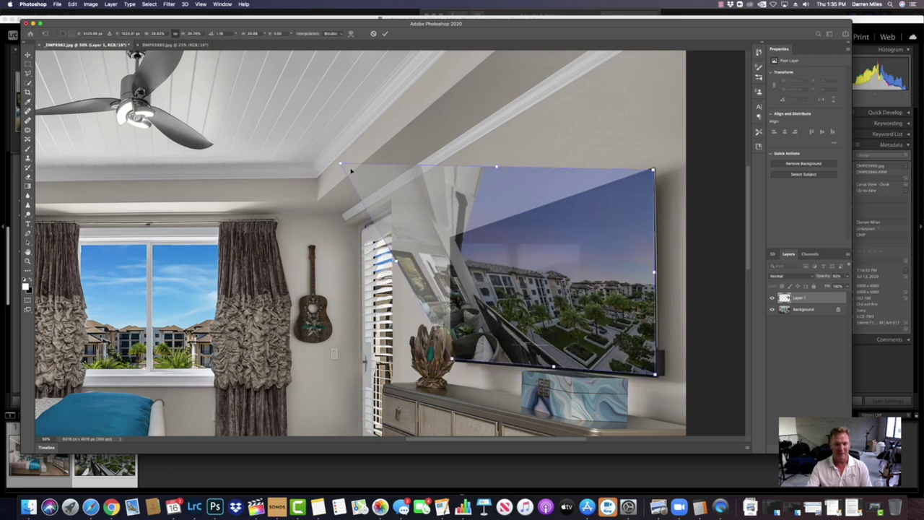
pyautogui.moveTo(341, 164); pyautogui.dragTo(451, 237)
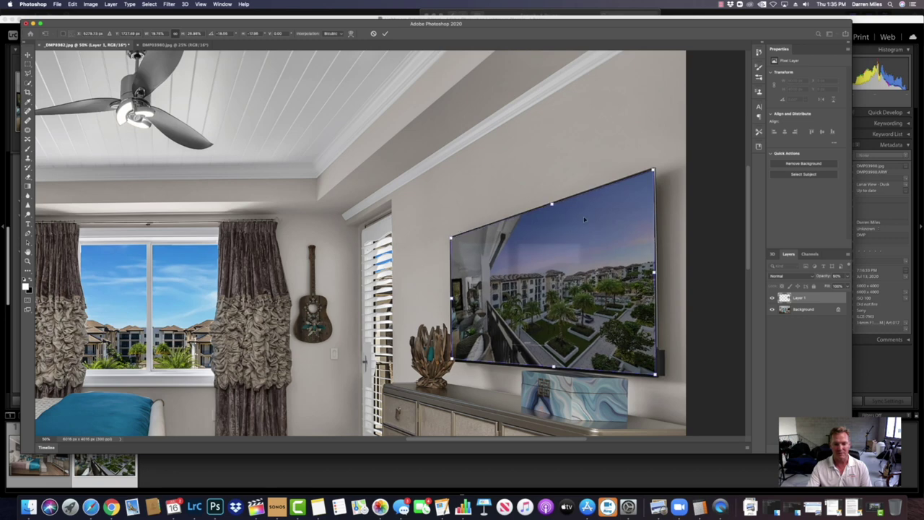
pyautogui.moveTo(654, 170); pyautogui.dragTo(652, 170)
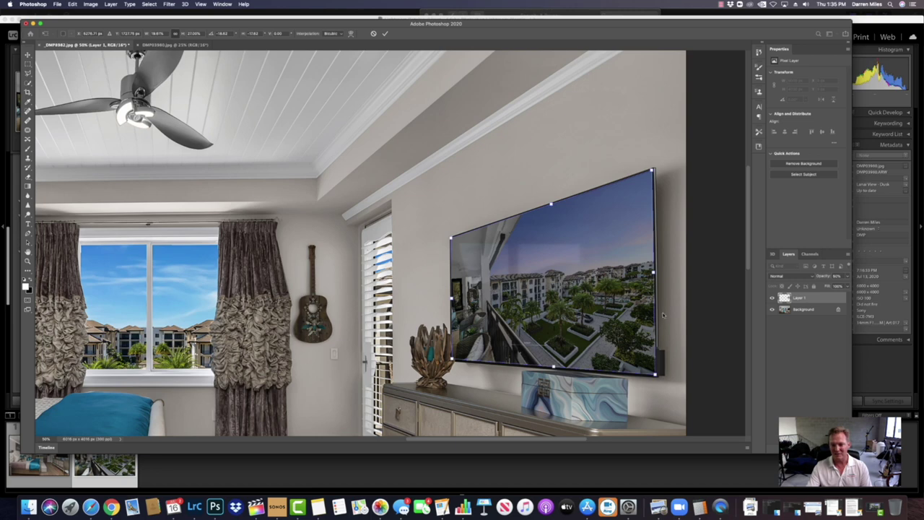
pyautogui.moveTo(655, 373); pyautogui.dragTo(655, 373)
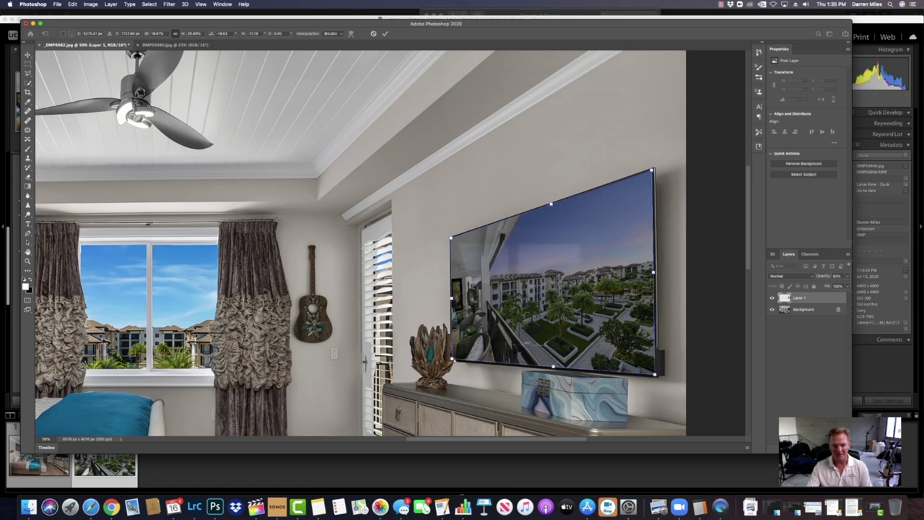
pyautogui.moveTo(454, 359); pyautogui.dragTo(454, 359)
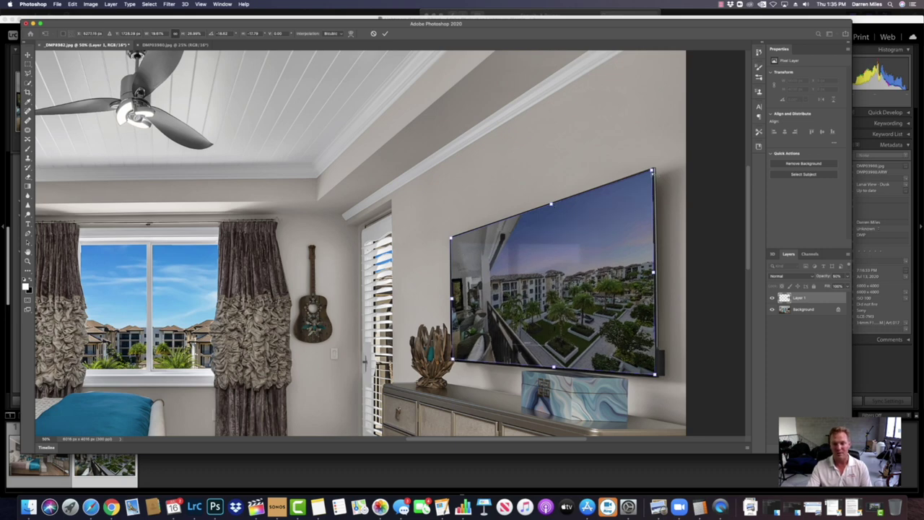
# Step: Restore Layer 1 opacity to 100%, commit the distortion, and zoom out to the whole bedroom
pyautogui.click(850, 278)
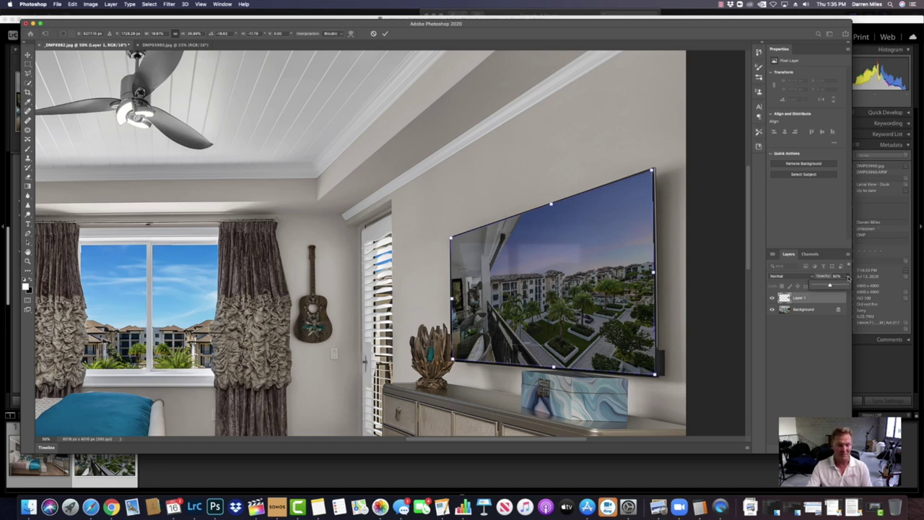
pyautogui.moveTo(834, 288); pyautogui.dragTo(863, 287)
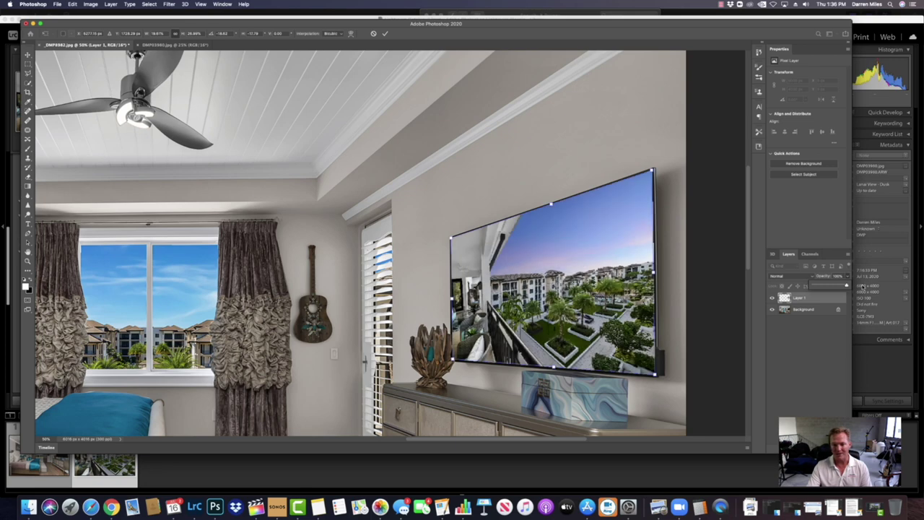
pyautogui.click(863, 287)
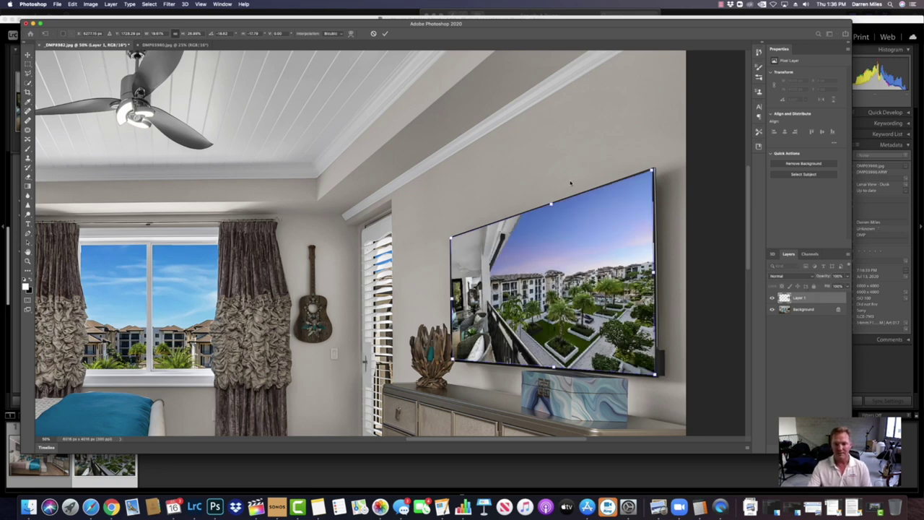
pyautogui.press('Return')
pyautogui.press('w')
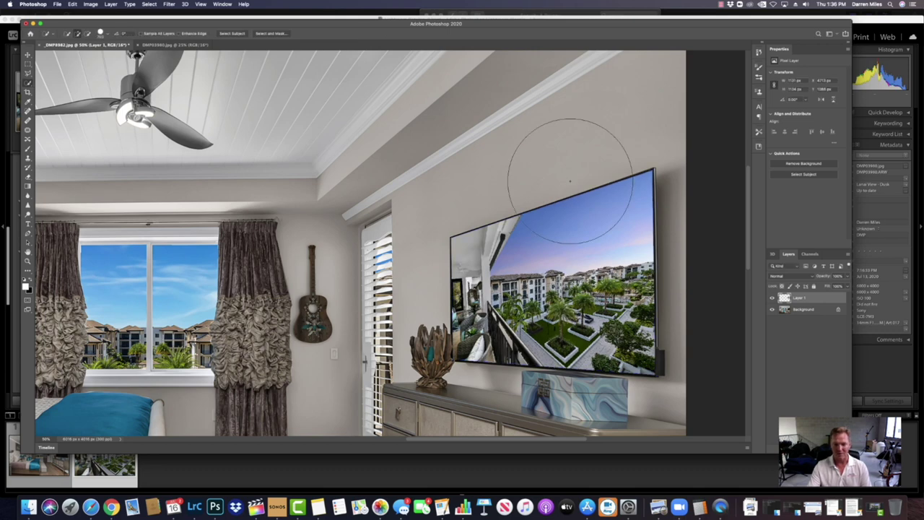
pyautogui.press('super+minus')
pyautogui.press('super+minus')
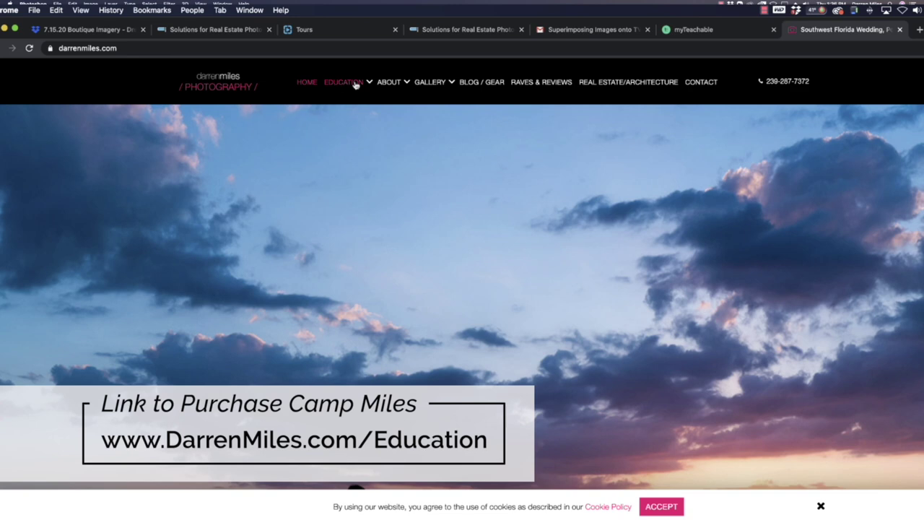
# Step: Open the site's Education page and scroll to the Camp Miles V2.0 course at $99
pyautogui.click(344, 82)
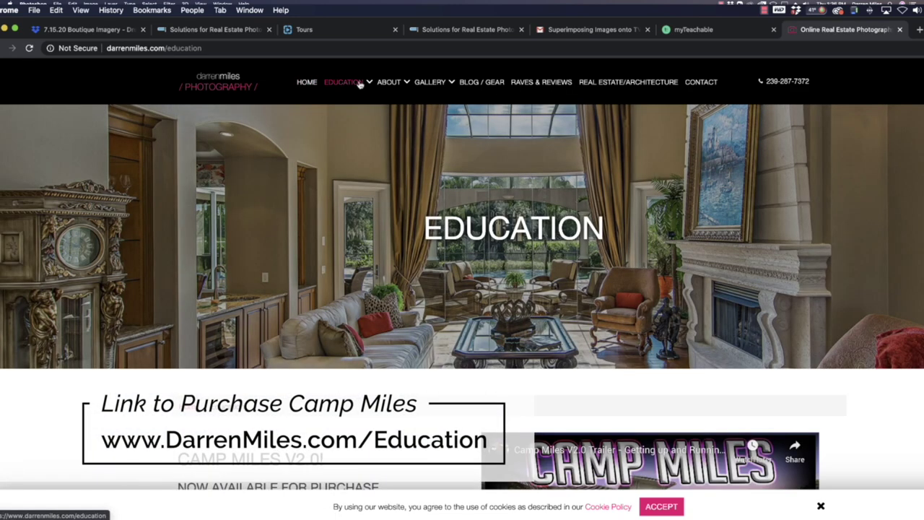
pyautogui.scroll(-5, 360, 182)
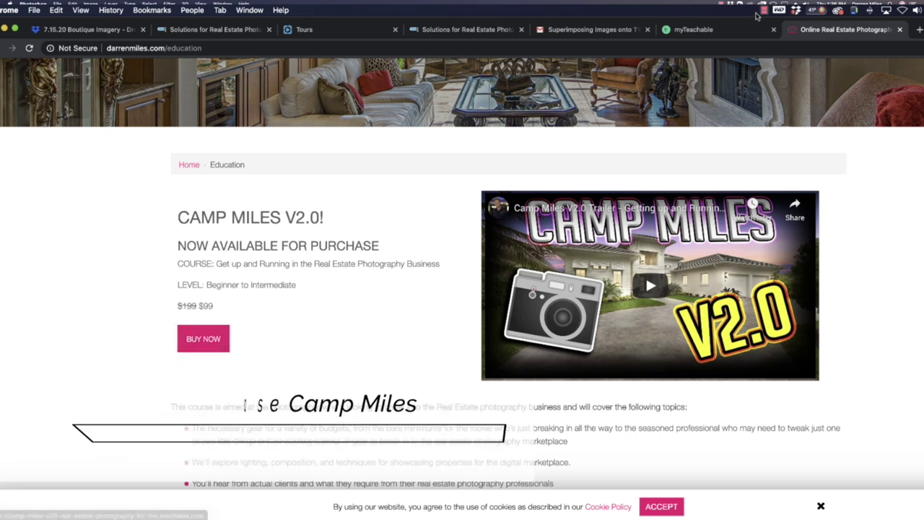
pyautogui.click(765, 10)
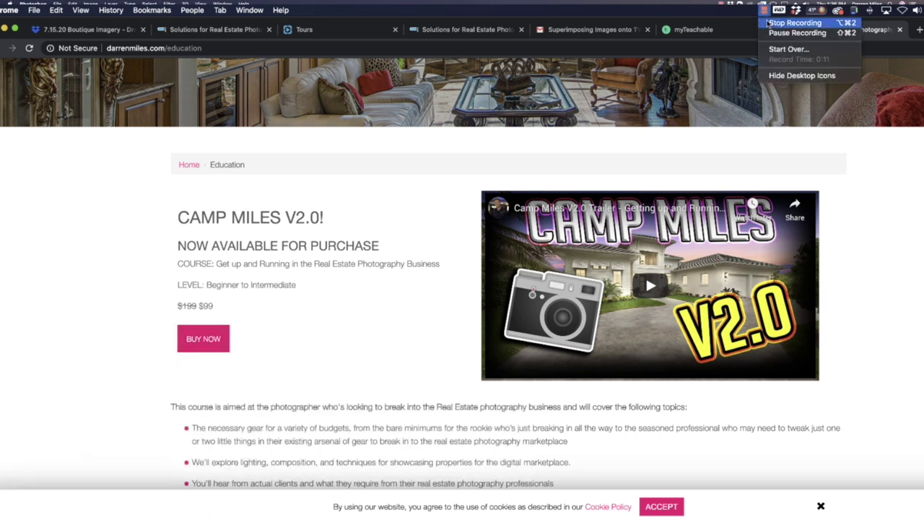
pyautogui.click(795, 19)
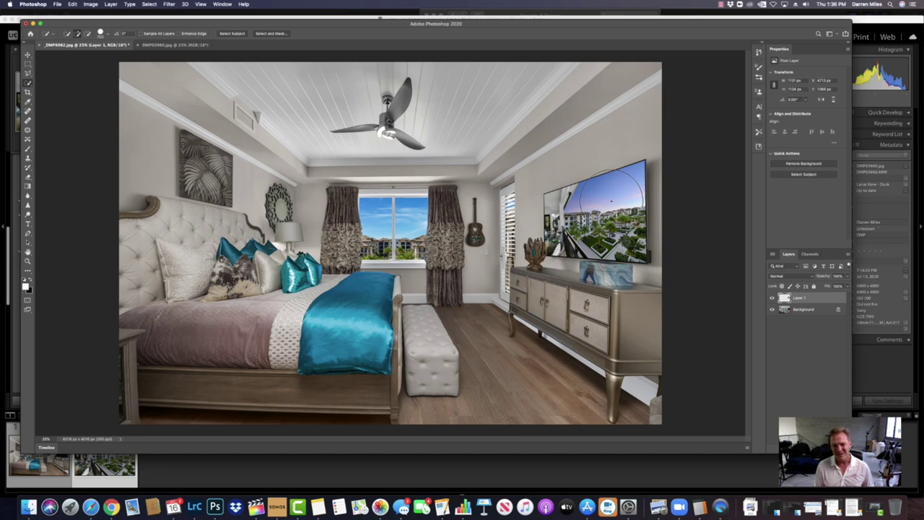